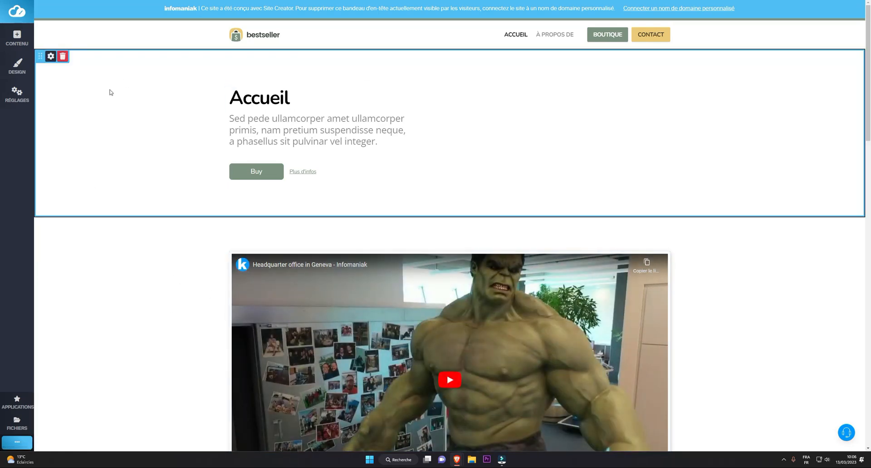
# Open the website theme chooser and browse its categories from E-Commerce through Voyage et style de vie.
pyautogui.click(16, 94)
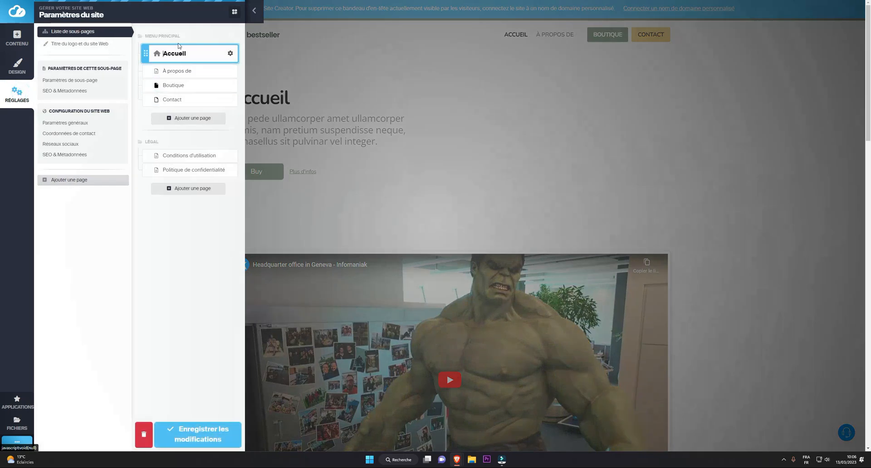
pyautogui.click(13, 66)
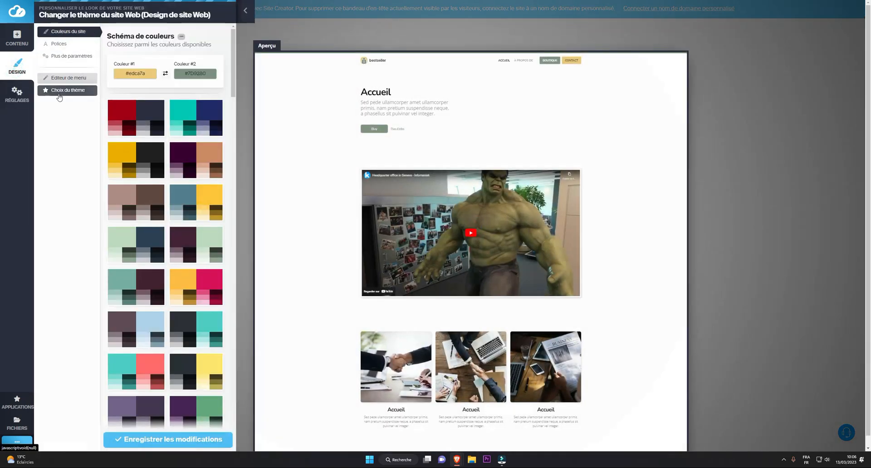
pyautogui.click(59, 91)
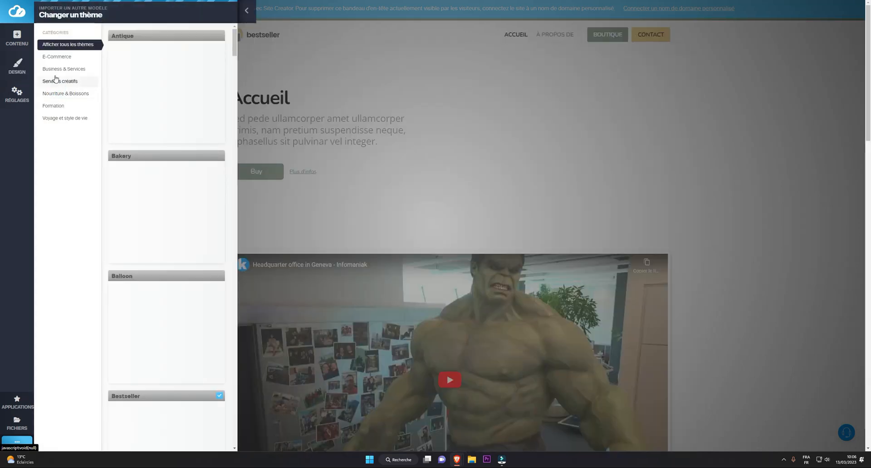
pyautogui.click(65, 58)
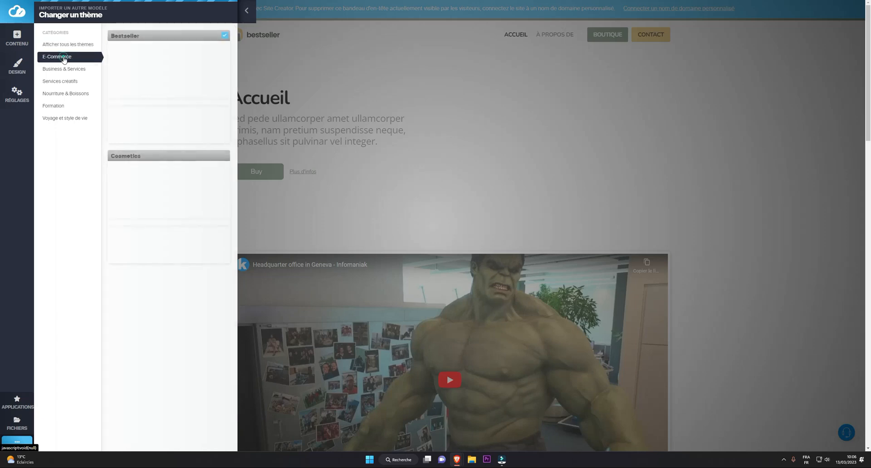
pyautogui.click(64, 70)
pyautogui.click(63, 81)
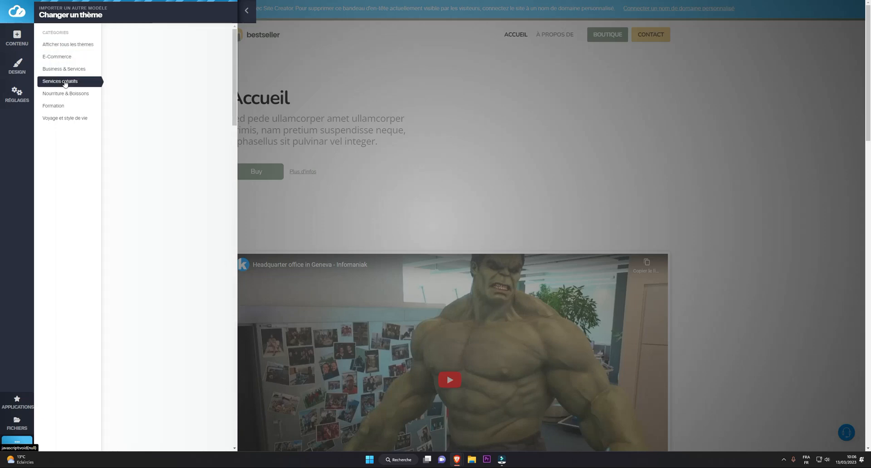
pyautogui.click(64, 95)
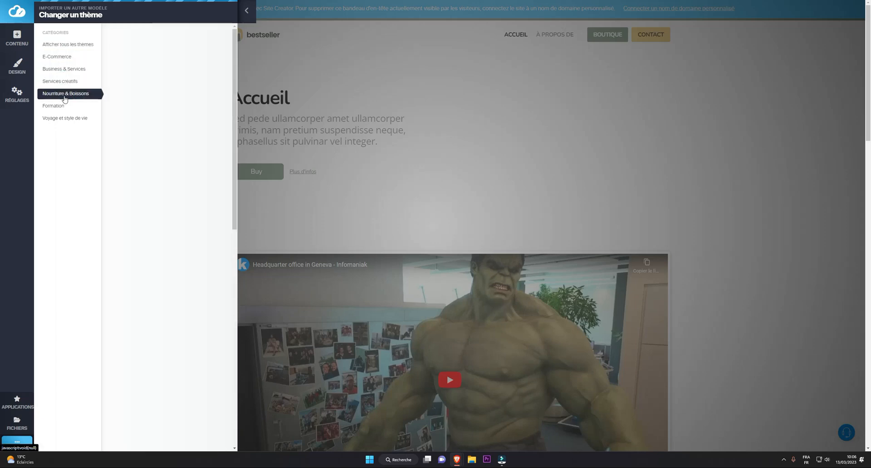
pyautogui.click(57, 105)
pyautogui.click(64, 121)
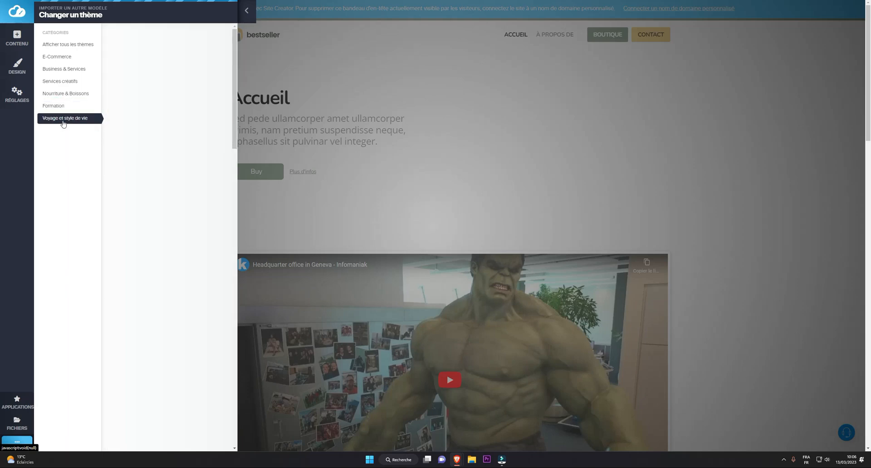
# Install the Kinder theme from the Formation category, importing only the design settings, and review the restyled page.
pyautogui.click(58, 108)
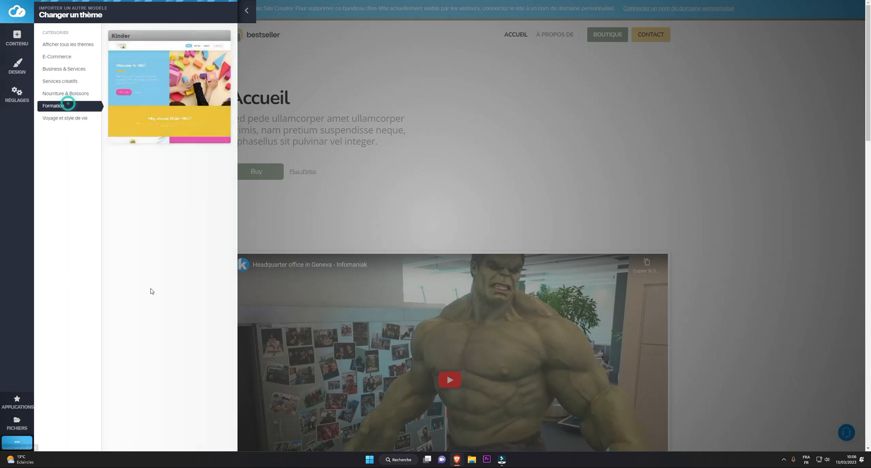
pyautogui.moveTo(195, 95)
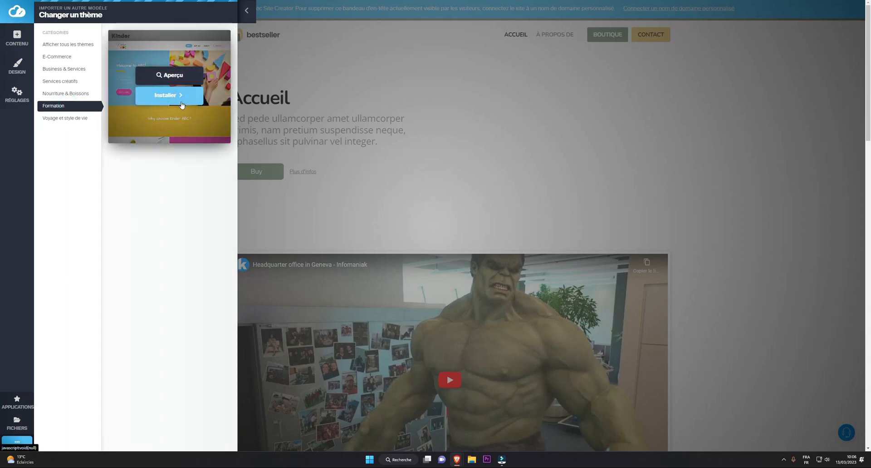
pyautogui.click(177, 96)
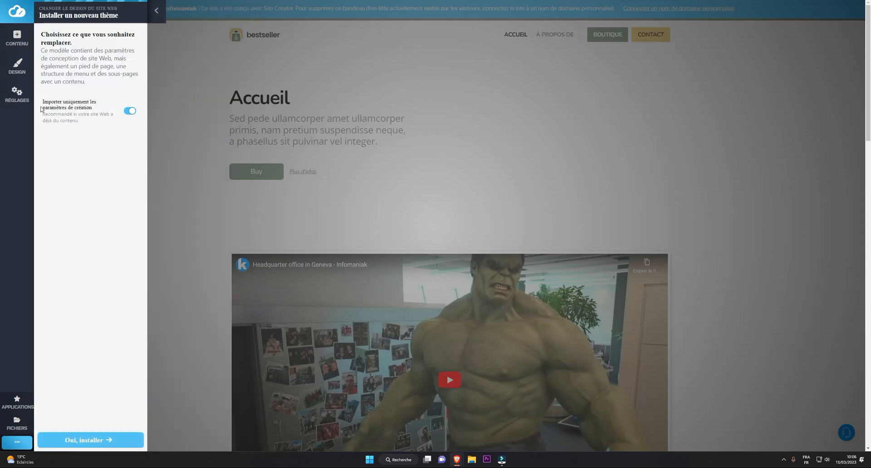
pyautogui.click(89, 439)
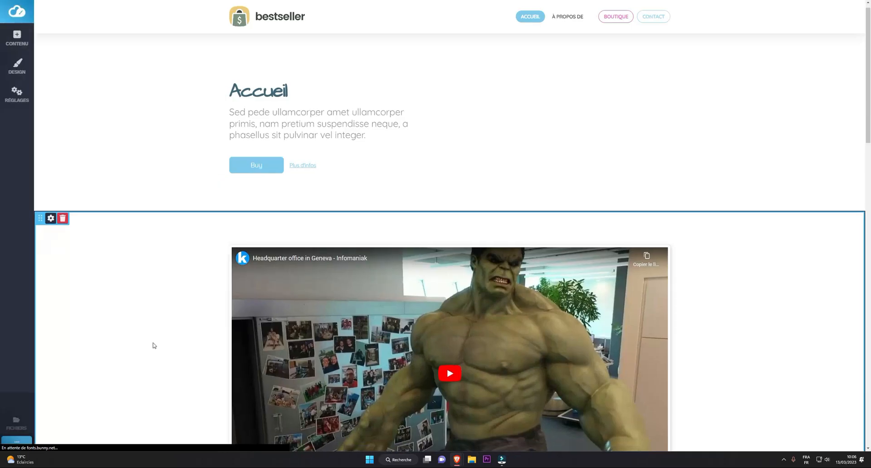
pyautogui.scroll(-15, 193, 254)
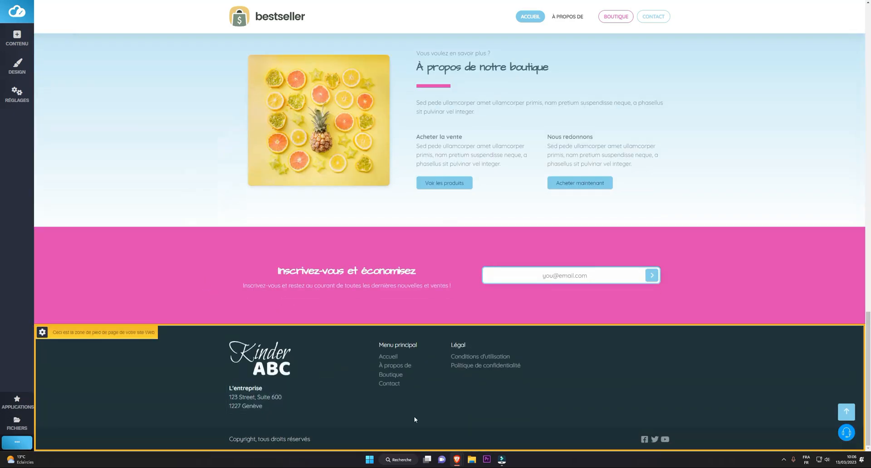
pyautogui.scroll(15, 439, 394)
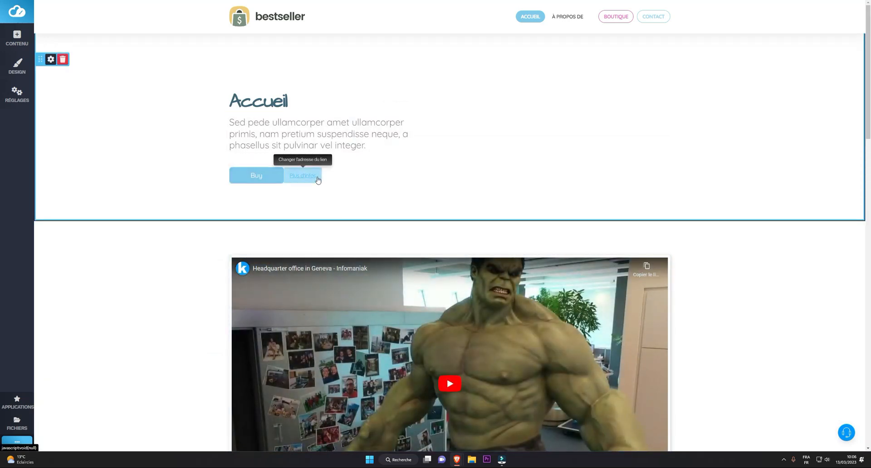
# Insert the filler text "erherhrehreh" into the paragraph under the Accueil heading and make nearly the whole paragraph bold.
pyautogui.click(327, 135)
pyautogui.write('erherhrehreh')
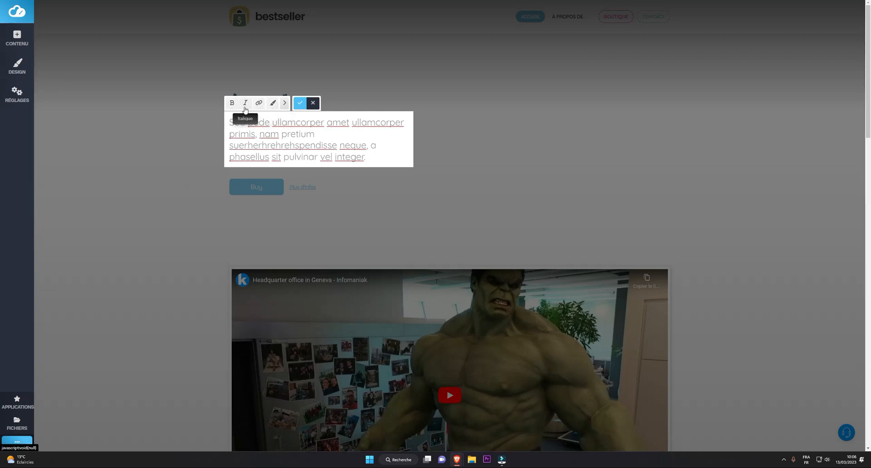
pyautogui.moveTo(230, 121); pyautogui.dragTo(370, 153)
pyautogui.click(231, 104)
pyautogui.click(190, 132)
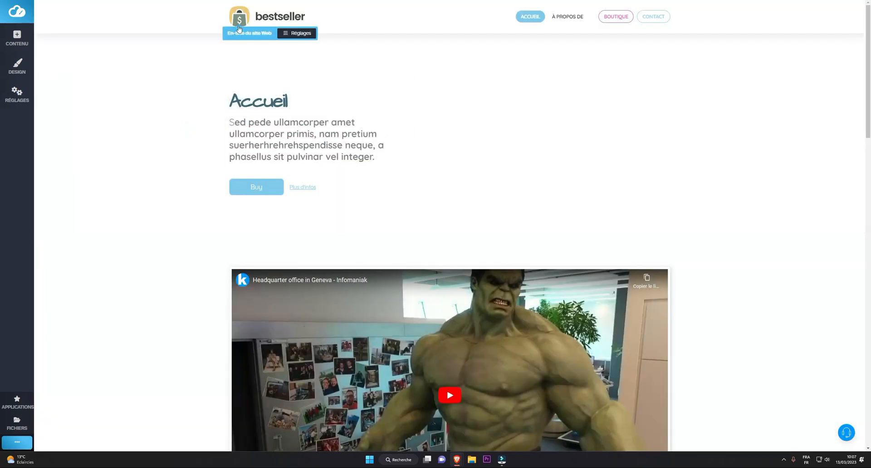
# Replace the website logo in the header with the green van image through the site title and logo settings.
pyautogui.click(286, 33)
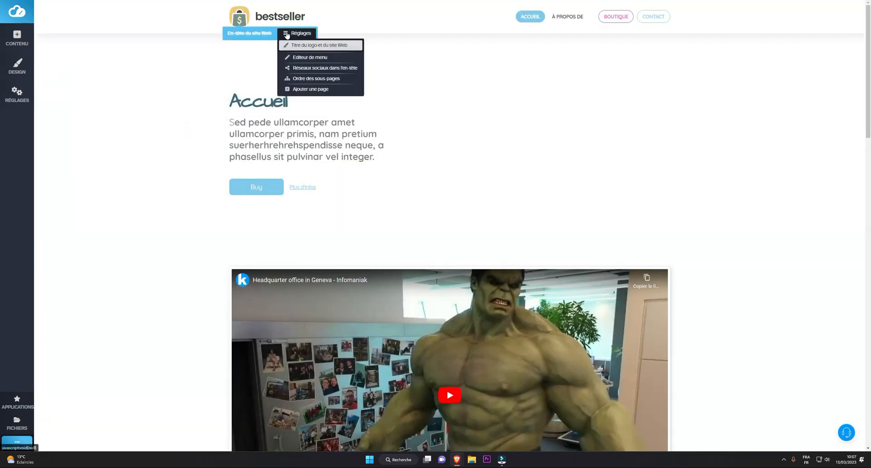
pyautogui.click(311, 48)
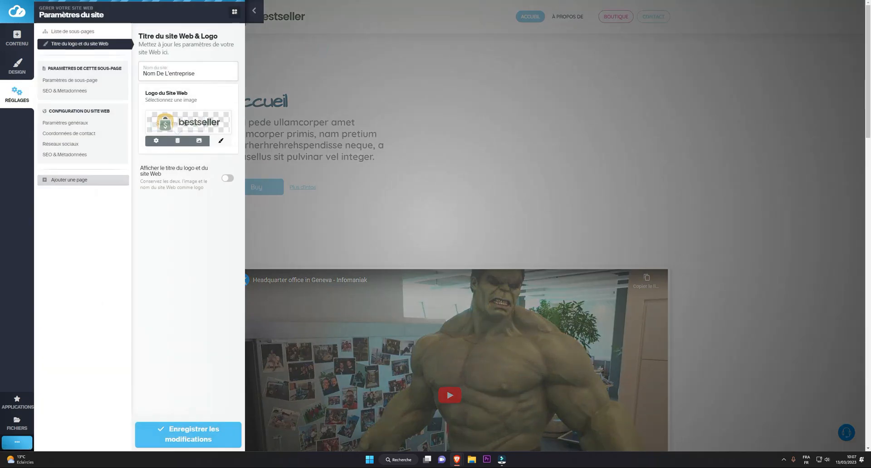
pyautogui.click(185, 122)
pyautogui.click(262, 64)
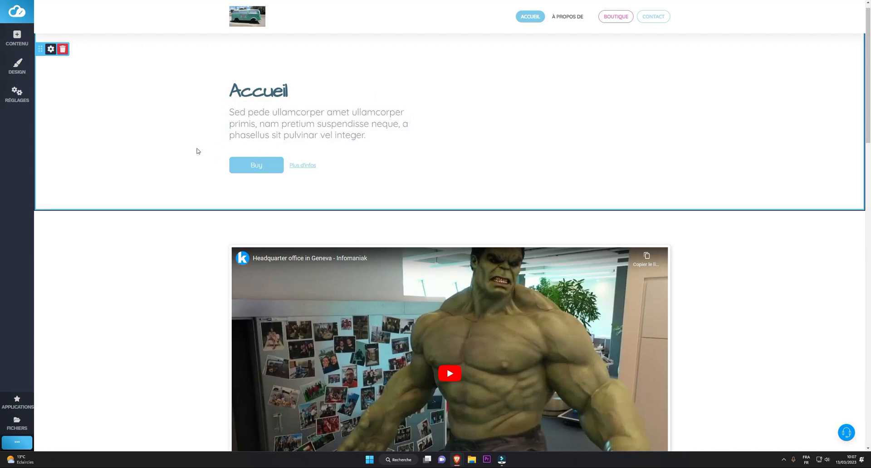
# Browse the available content blocks category by category, from Contenu and En-têtes to Pieds de page and Applications.
pyautogui.click(21, 41)
pyautogui.click(51, 43)
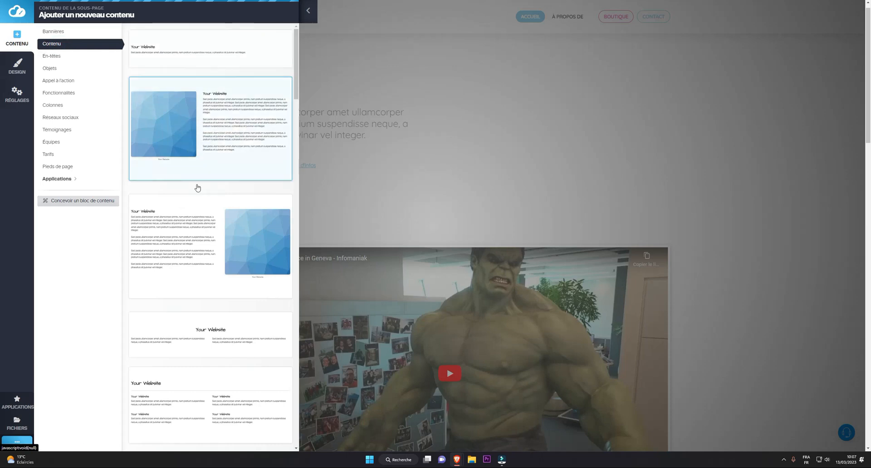
pyautogui.click(54, 55)
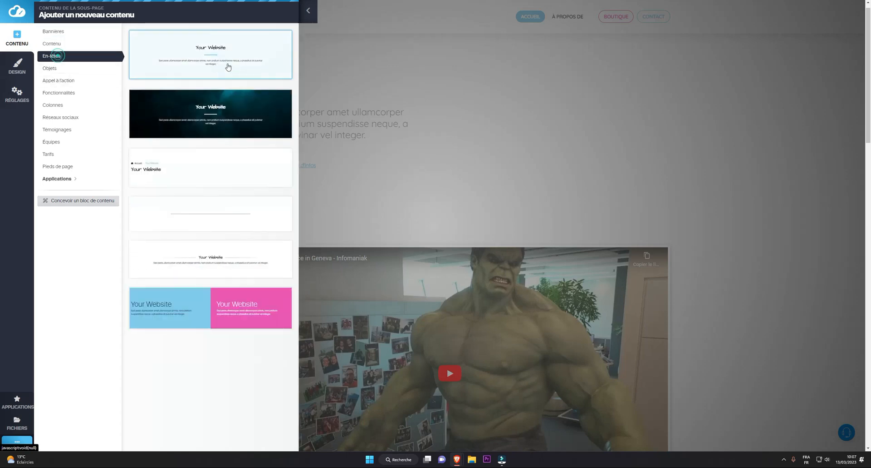
pyautogui.click(53, 68)
pyautogui.click(67, 82)
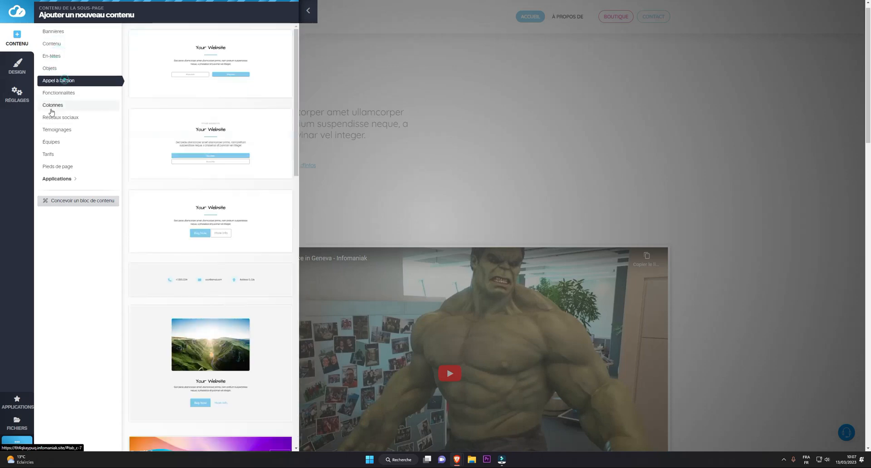
pyautogui.click(54, 94)
pyautogui.click(56, 105)
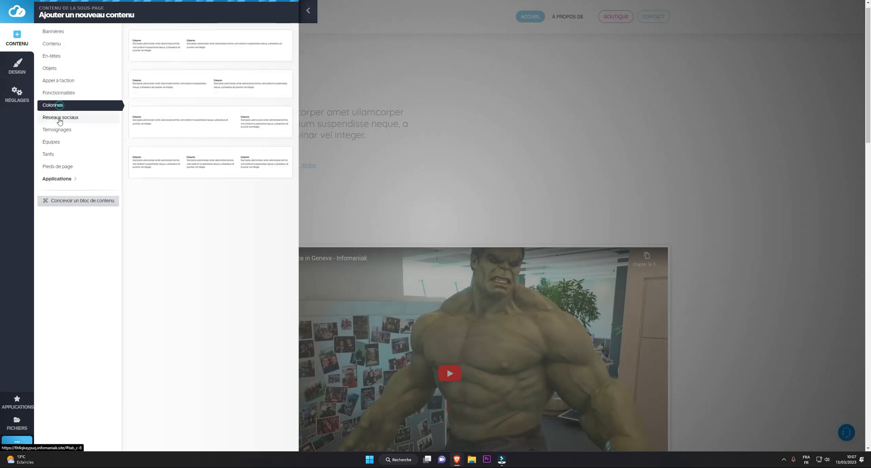
pyautogui.click(59, 117)
pyautogui.click(59, 129)
pyautogui.click(58, 142)
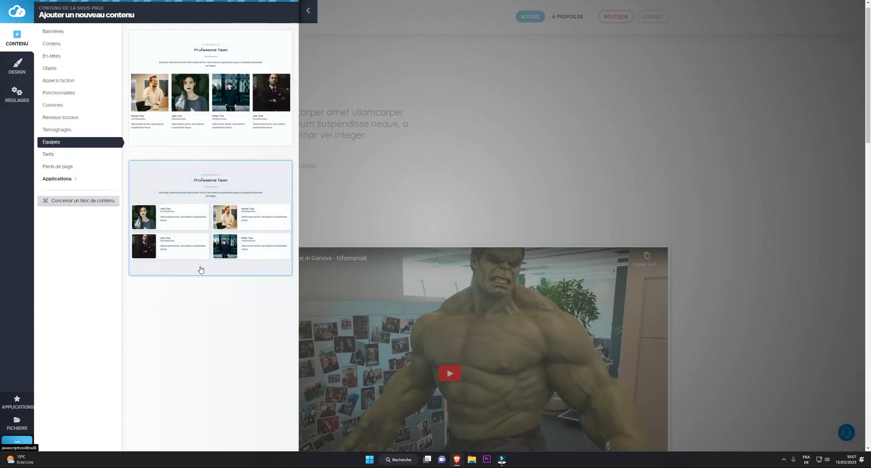
pyautogui.click(60, 155)
pyautogui.click(57, 167)
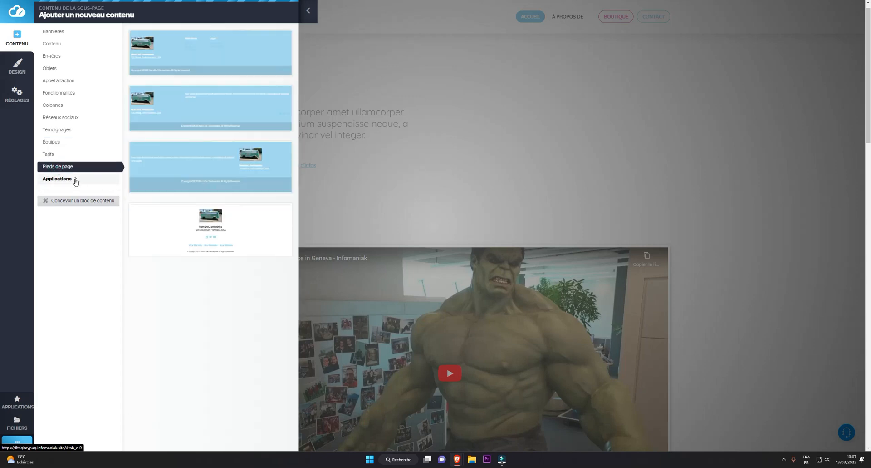
pyautogui.click(73, 179)
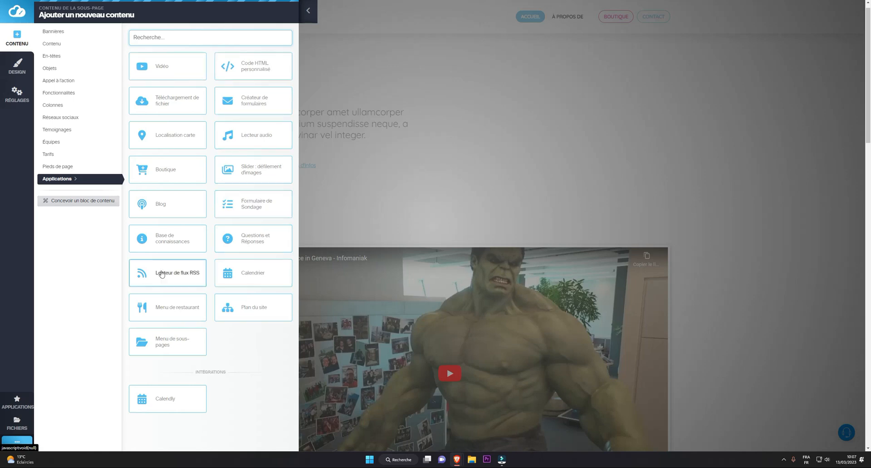
# Add the first Appel à l'action block, with two side-by-side buttons, and move it below the Accueil block.
pyautogui.click(70, 56)
pyautogui.click(55, 68)
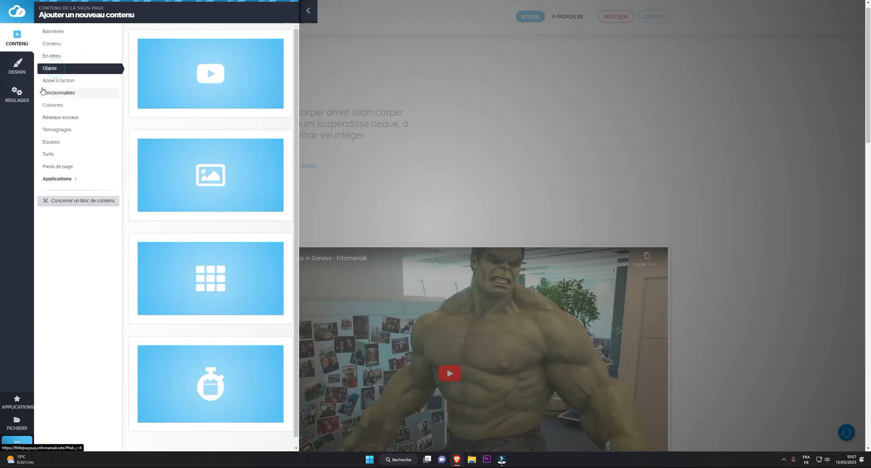
pyautogui.click(59, 81)
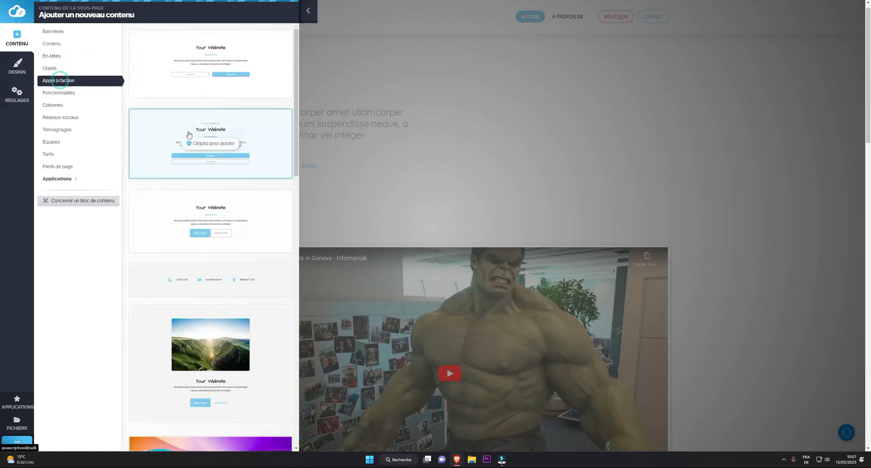
pyautogui.click(222, 68)
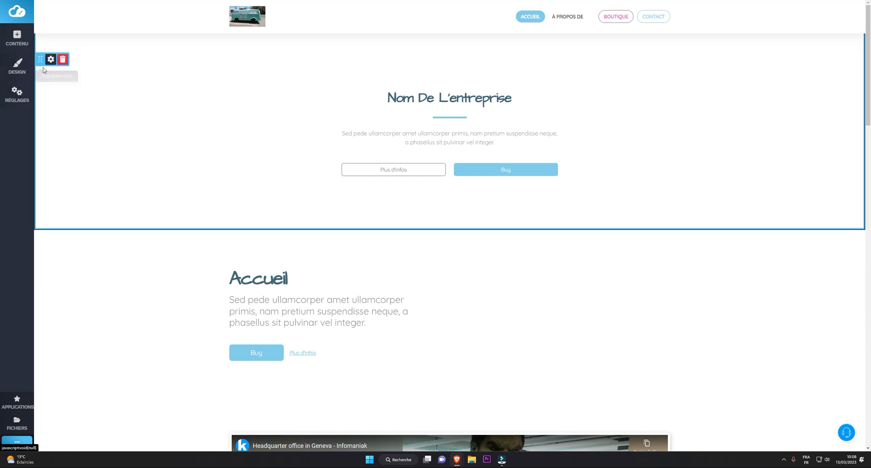
pyautogui.moveTo(40, 60); pyautogui.dragTo(80, 383)
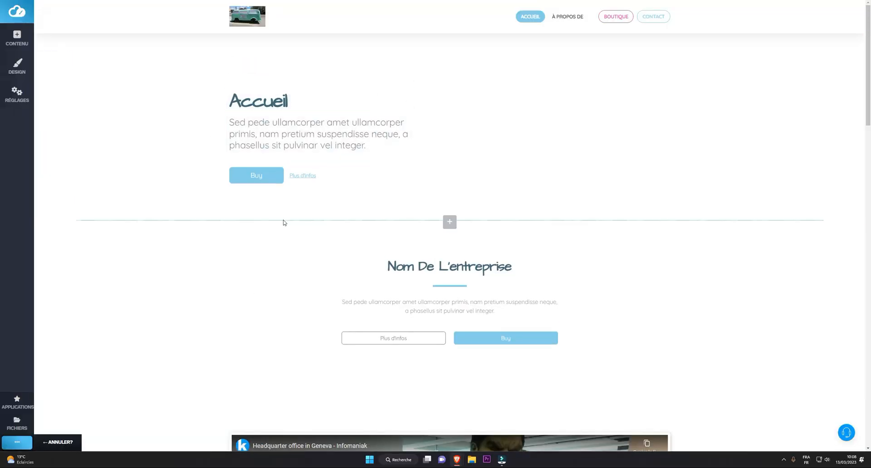
# In the new call-to-action block's settings, enable Plus de contraste, try the Couleur 1 overlay and set it back to Noir.
pyautogui.scroll(-2, 319, 220)
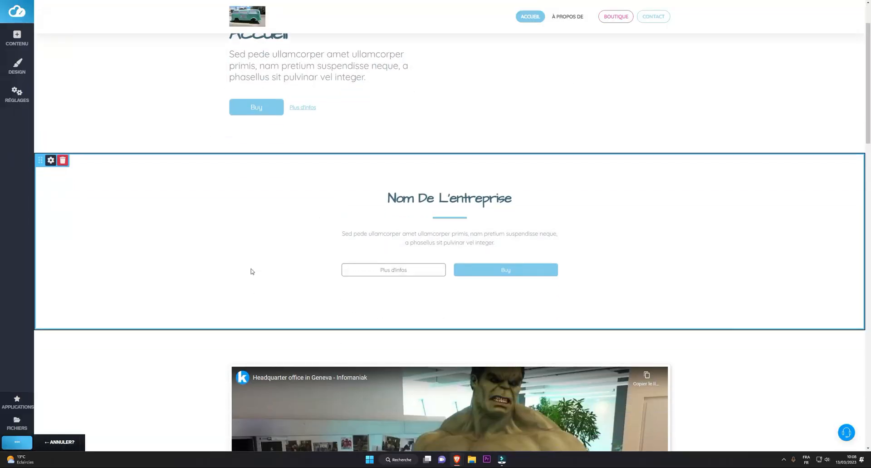
pyautogui.click(51, 160)
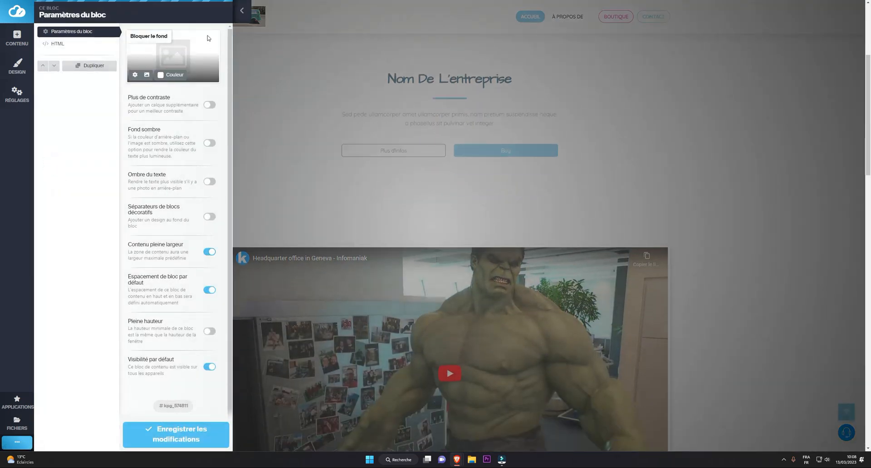
pyautogui.click(209, 105)
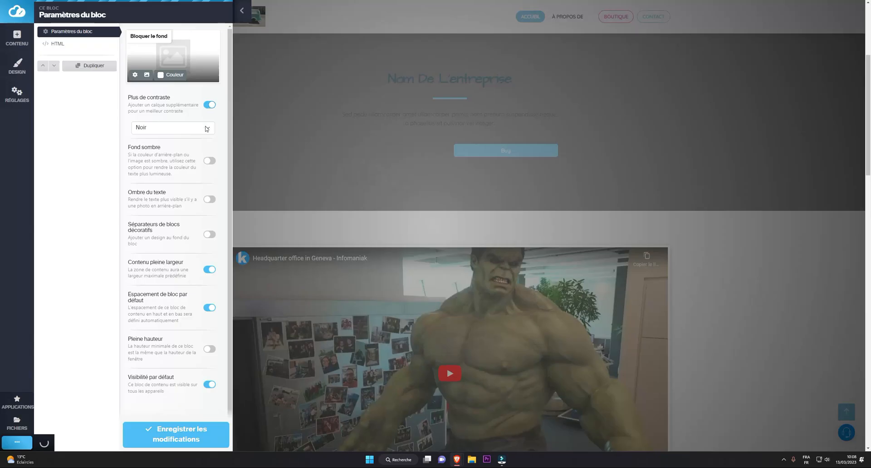
pyautogui.click(206, 128)
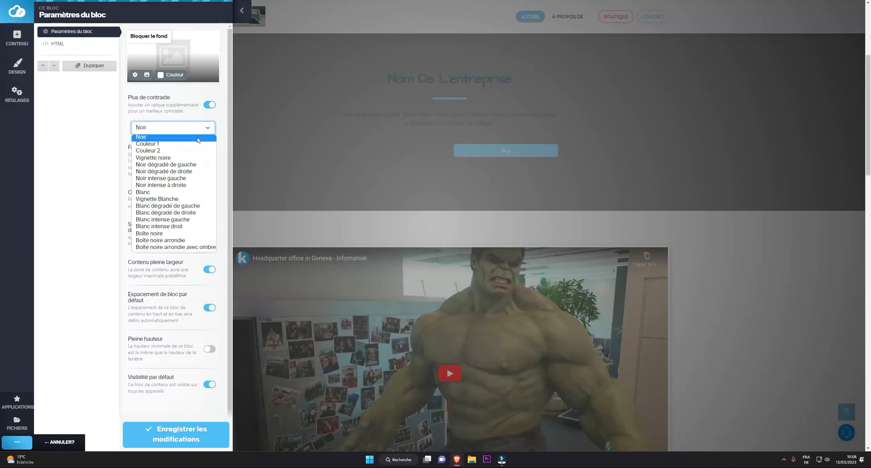
pyautogui.click(157, 143)
pyautogui.click(163, 130)
pyautogui.click(175, 137)
# Enable Fond sombre for the block, disable Plus de contraste and briefly test Ombre du texte.
pyautogui.click(211, 161)
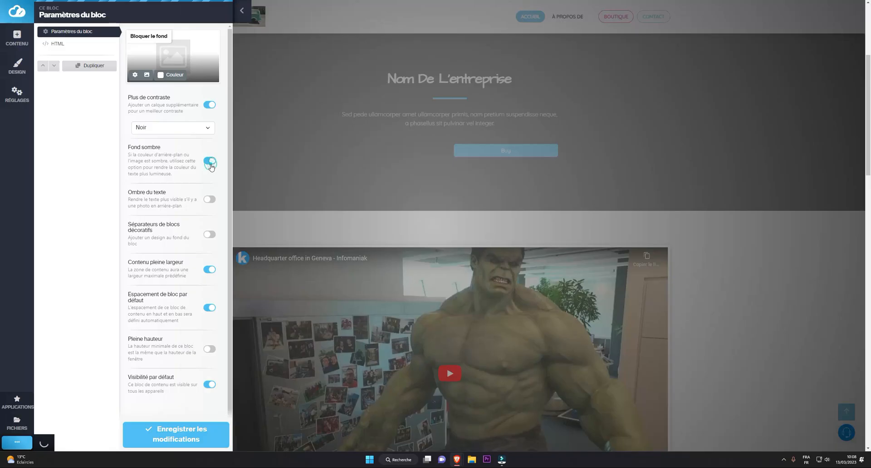
pyautogui.click(209, 105)
pyautogui.click(206, 183)
pyautogui.click(206, 182)
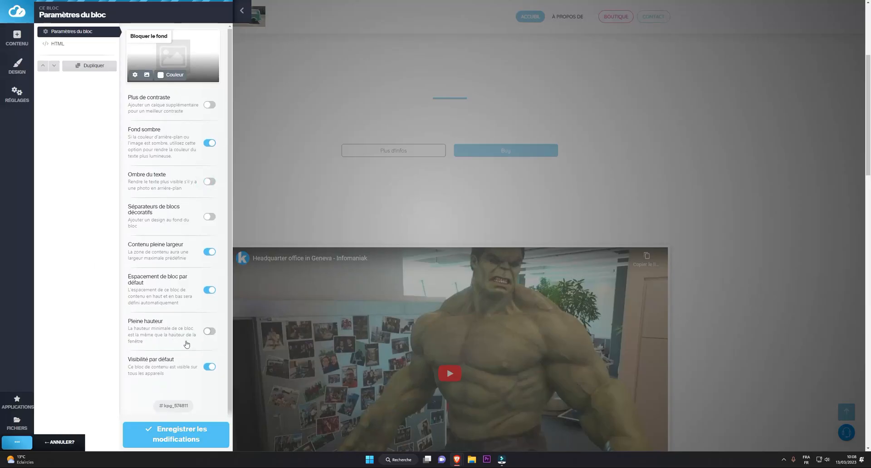
# View the call-to-action block's HTML code and leave the editor without changing it.
pyautogui.click(59, 44)
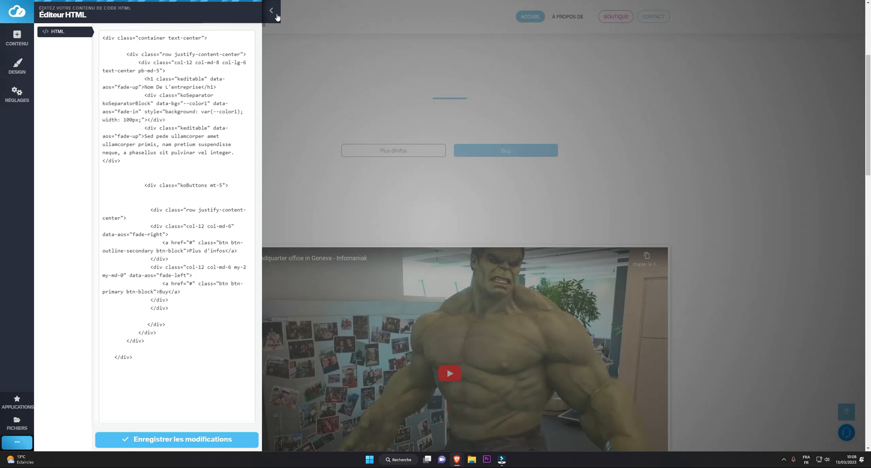
pyautogui.click(271, 10)
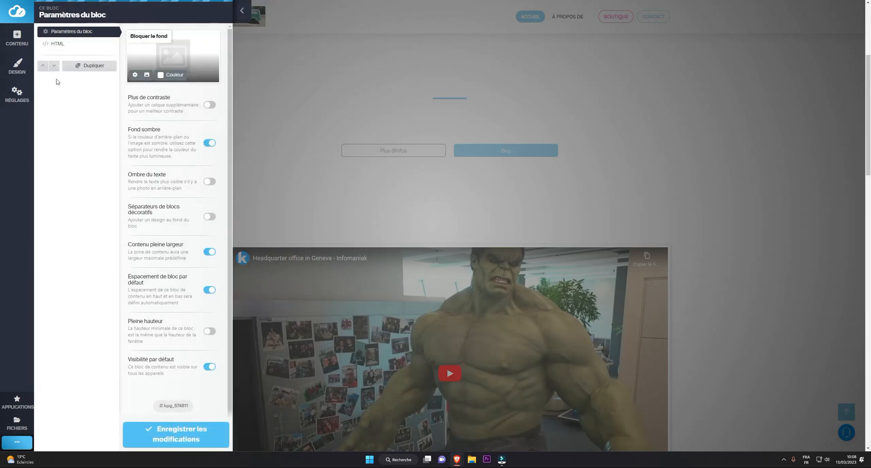
# In the site's colour scheme, keep the light blue for Couleur #1 and change Couleur #2 to orange, rgb(253, 126, 20).
pyautogui.click(17, 65)
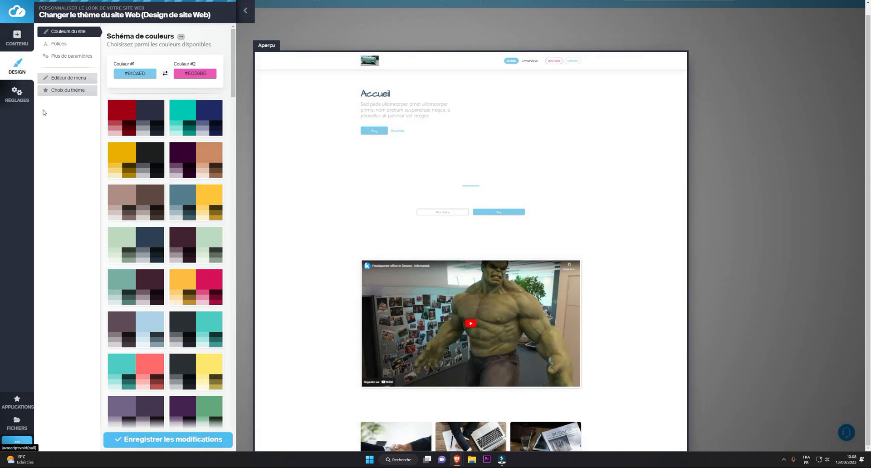
pyautogui.click(128, 75)
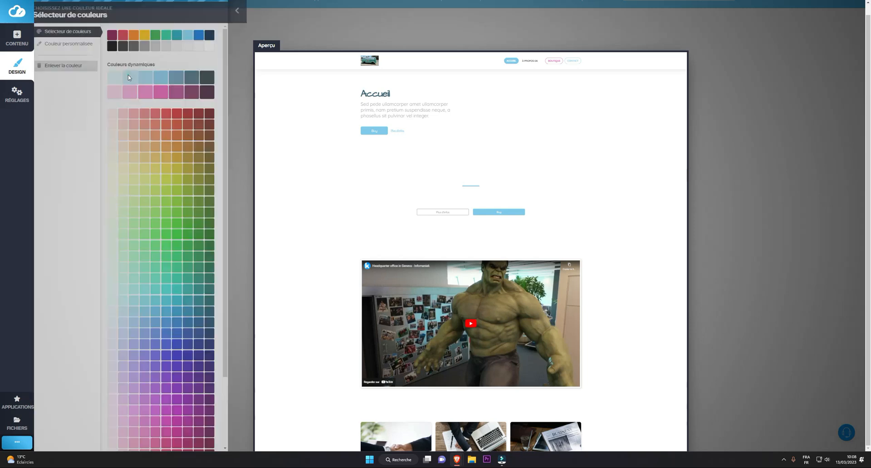
pyautogui.click(183, 159)
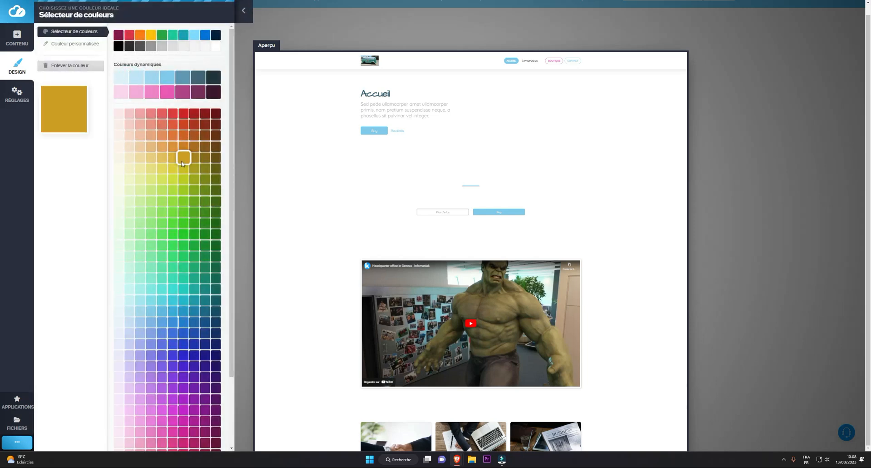
pyautogui.click(167, 77)
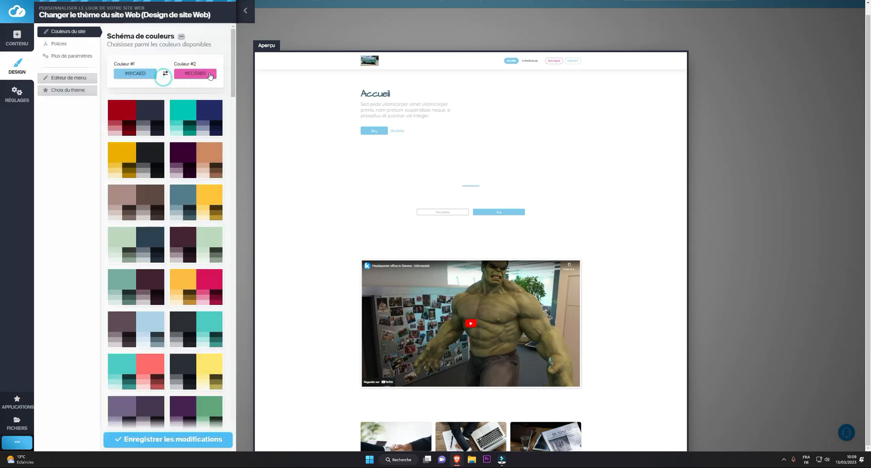
pyautogui.click(210, 75)
pyautogui.click(138, 38)
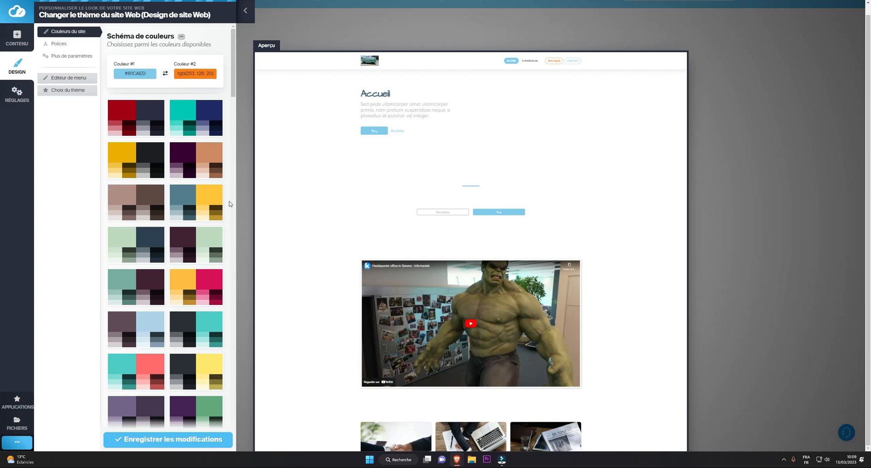
# Try the Fira Sans and Quicksand font pairs for the site, and choose the Francois One and Didact Gothic pair.
pyautogui.click(63, 45)
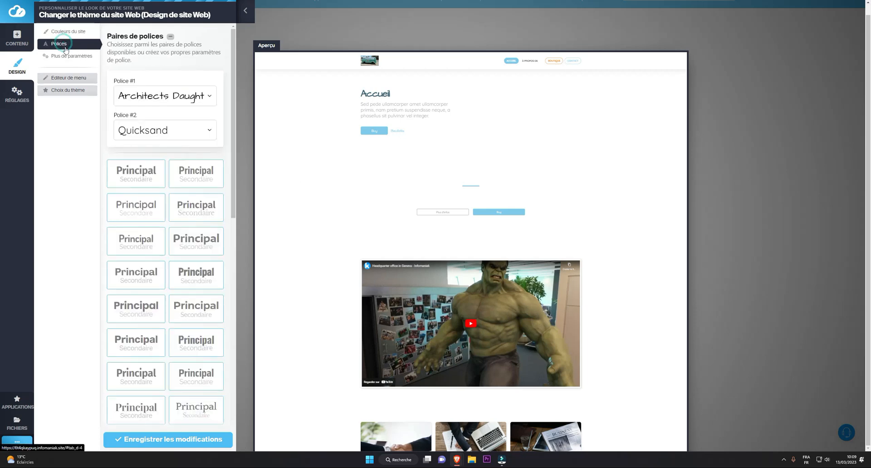
pyautogui.click(139, 182)
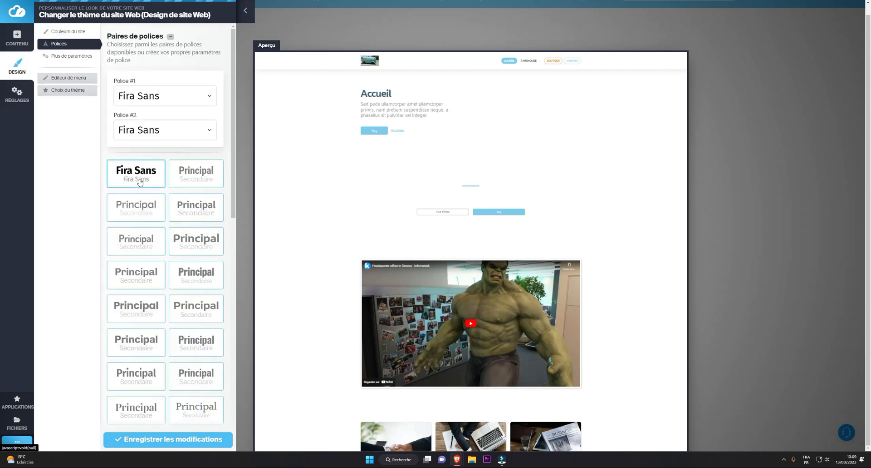
pyautogui.click(139, 211)
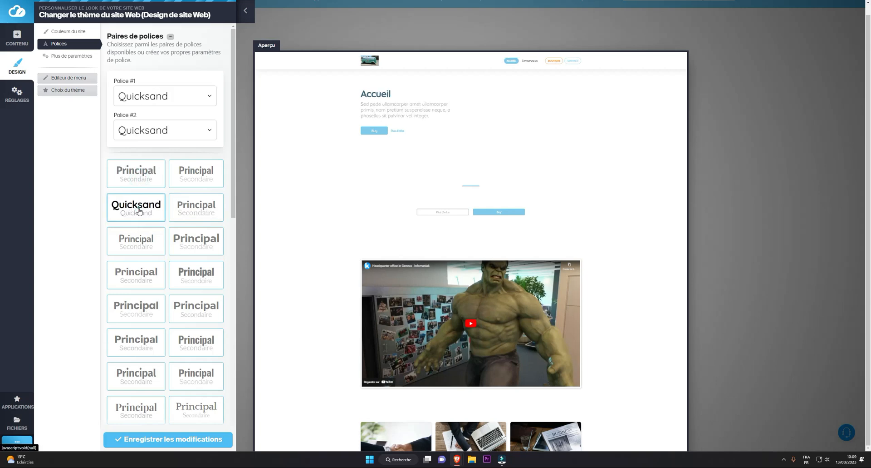
pyautogui.click(197, 278)
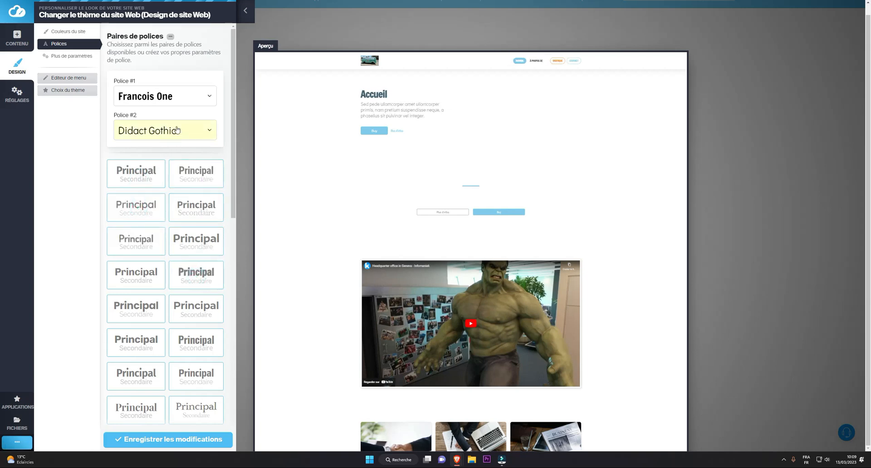
# Search the font list for "rale" and set Police #1 to Raleway.
pyautogui.click(187, 98)
pyautogui.scroll(-5, 73, 336)
pyautogui.scroll(-15, 87, 342)
pyautogui.scroll(8, 86, 371)
pyautogui.scroll(4, 92, 316)
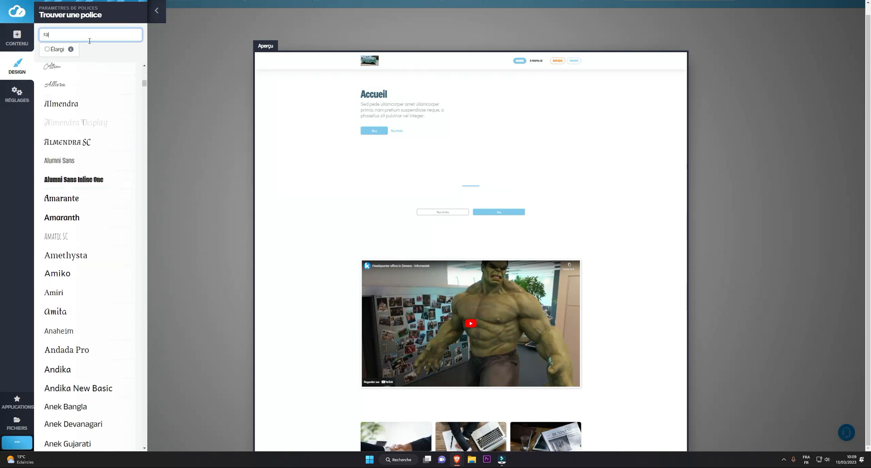
pyautogui.write('rale')
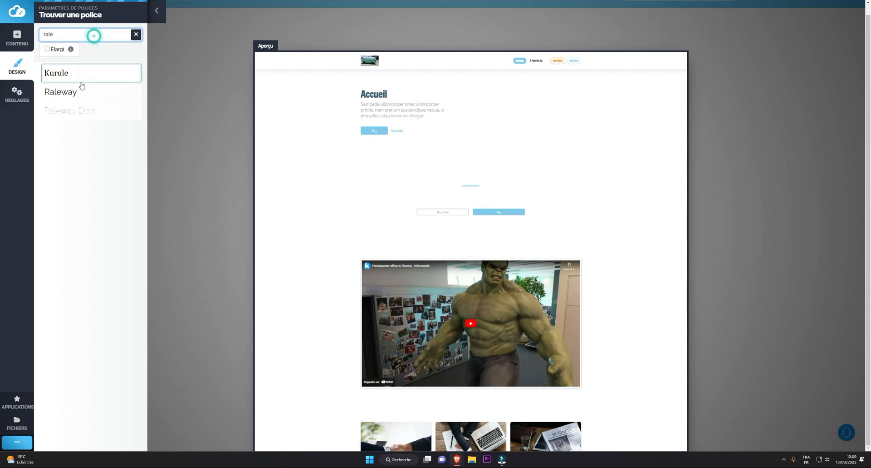
pyautogui.click(68, 89)
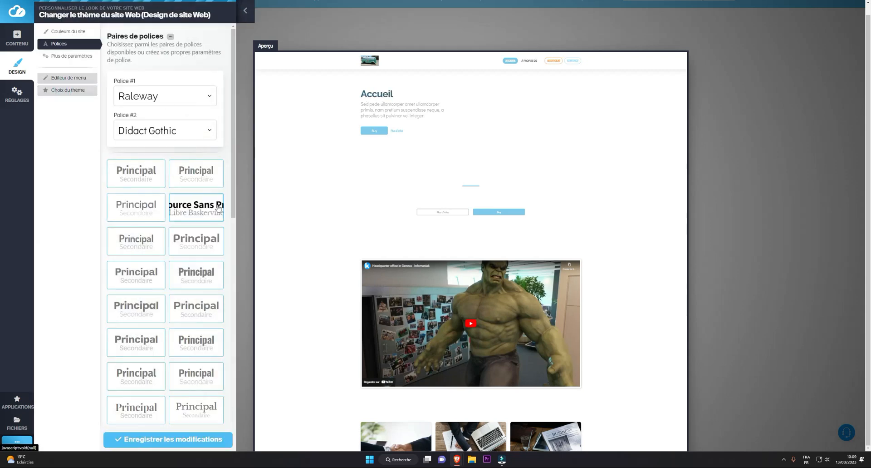
# Briefly test the Site Web en conteneur design option and switch it back off.
pyautogui.click(63, 58)
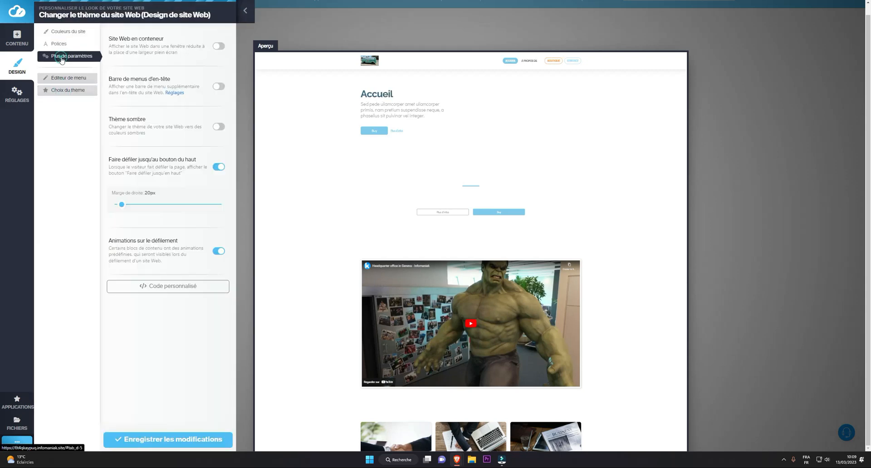
pyautogui.click(217, 46)
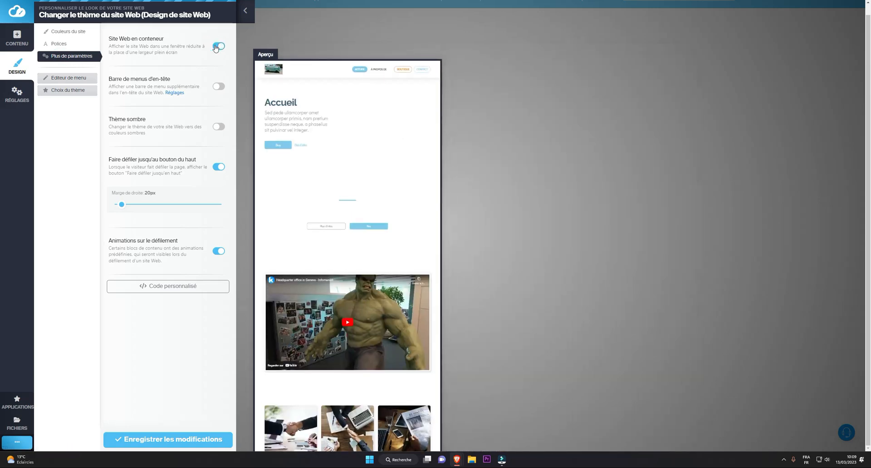
pyautogui.click(217, 46)
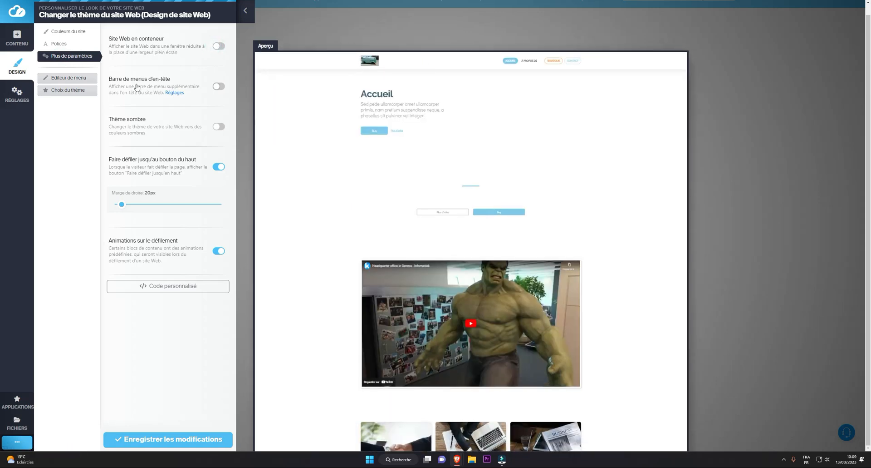
# Try the Barre de menus d'en-tête option, look at its widget settings, and disable the bar again.
pyautogui.click(218, 87)
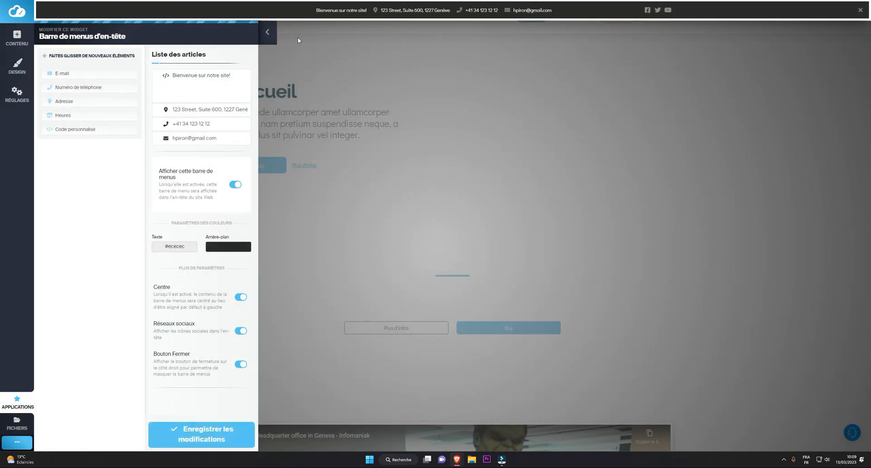
pyautogui.click(270, 32)
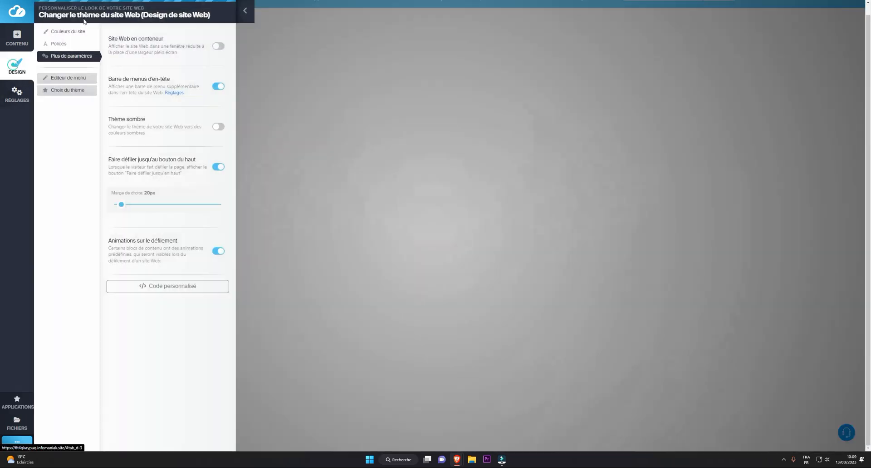
pyautogui.click(219, 84)
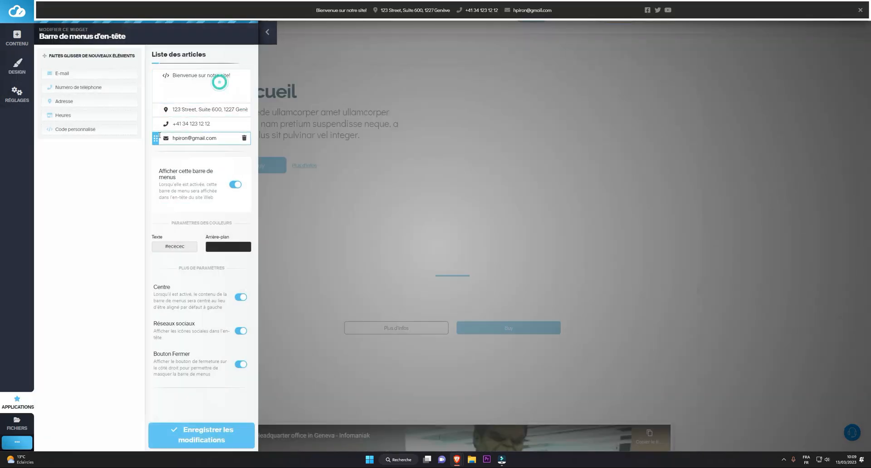
pyautogui.click(19, 69)
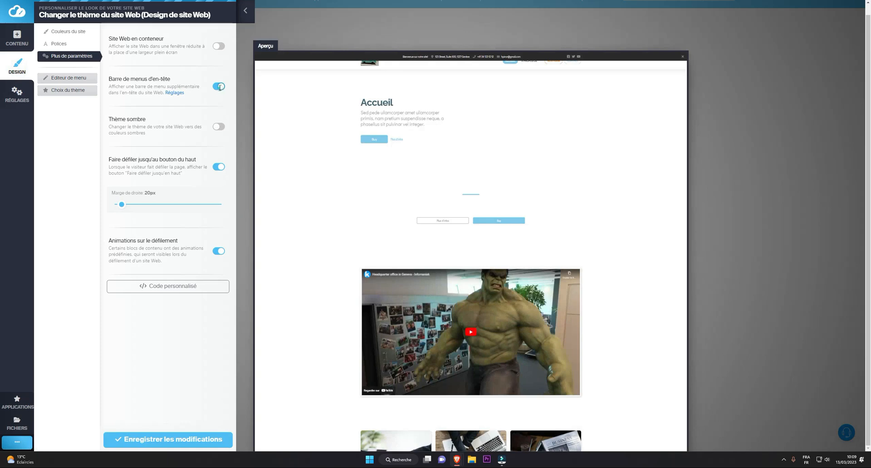
pyautogui.click(219, 88)
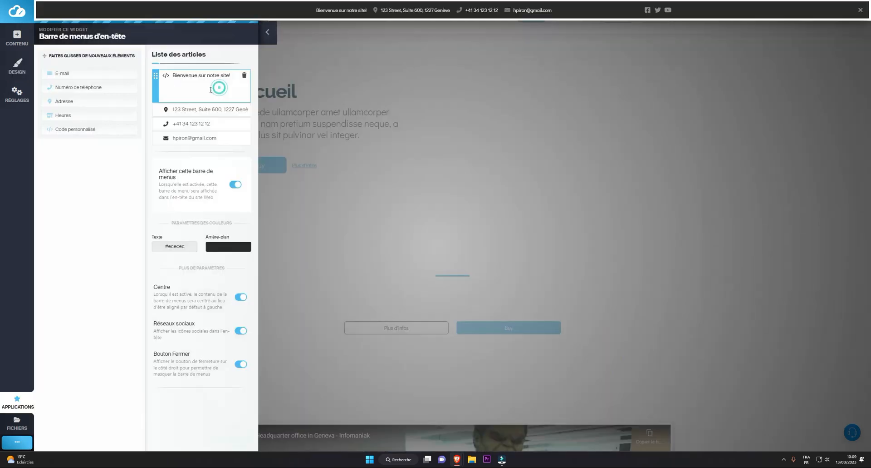
pyautogui.click(232, 184)
pyautogui.click(18, 67)
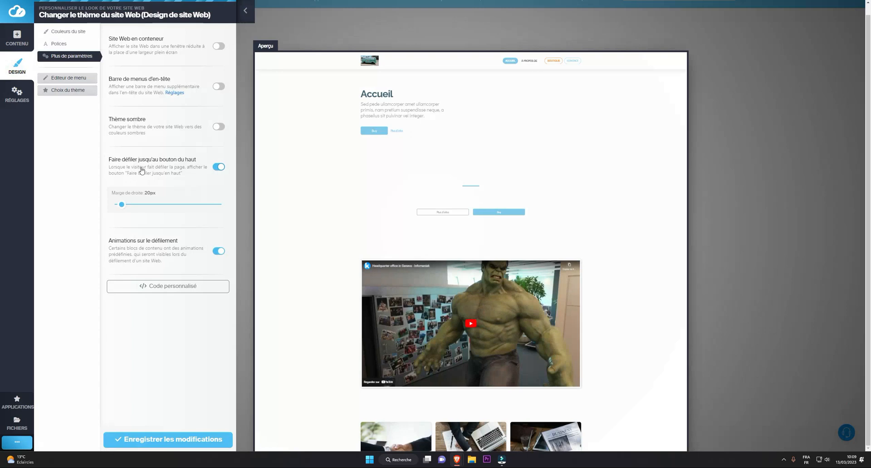
# Test Thème sombre and disable it, and switch Faire défiler jusqu'au bouton du haut off and back on.
pyautogui.click(219, 127)
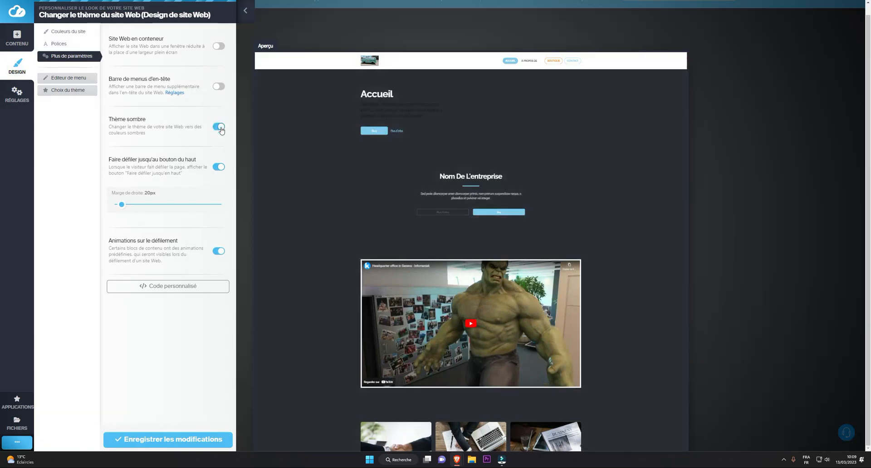
pyautogui.click(220, 128)
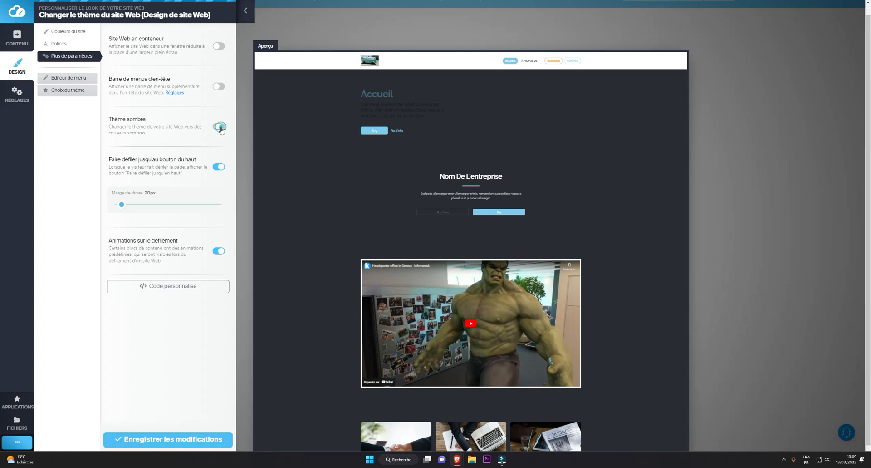
pyautogui.click(218, 167)
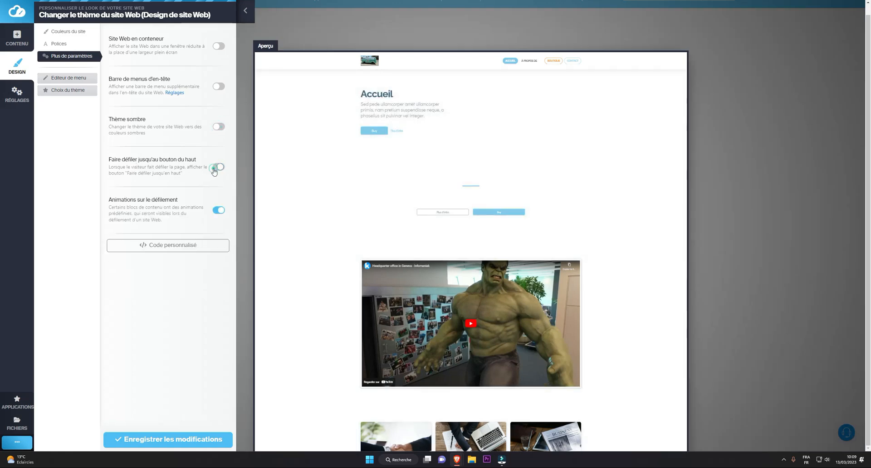
pyautogui.click(216, 169)
pyautogui.moveTo(122, 205)
pyautogui.mouseDown()
pyautogui.moveTo(145, 205)
pyautogui.moveTo(121, 205)
pyautogui.mouseUp()
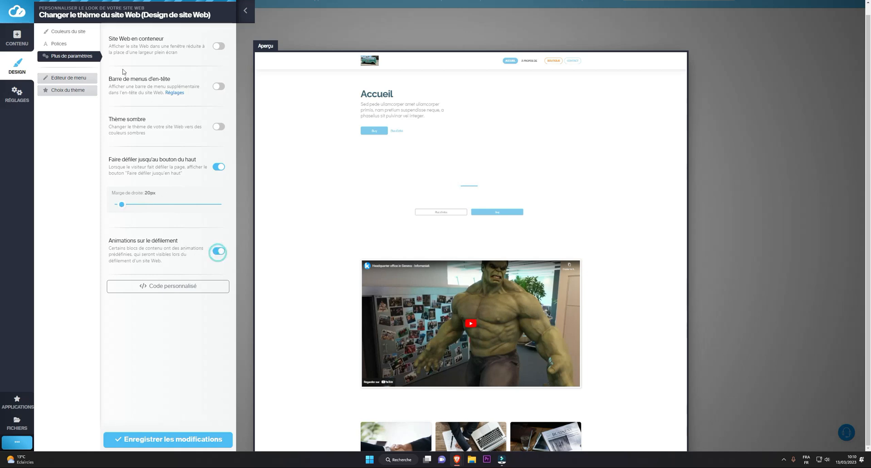
# Add the first Tarifs block, the three-plan pricing table, and move it between the daily offers and the À propos de notre boutique block.
pyautogui.click(18, 41)
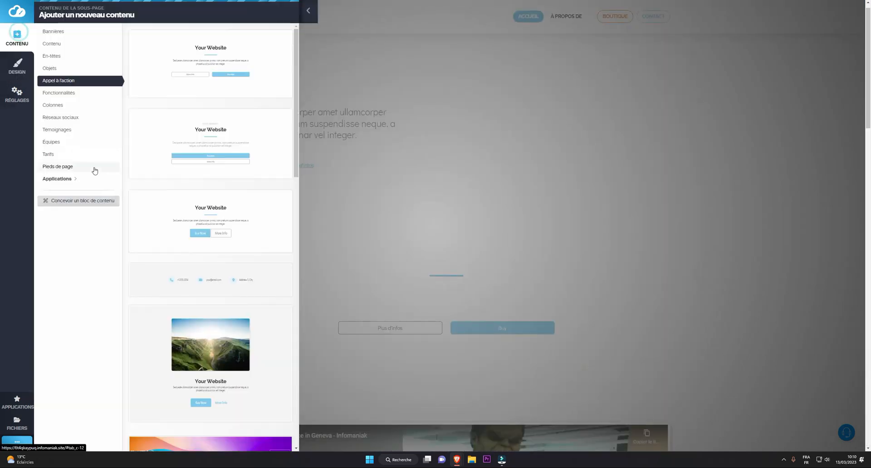
pyautogui.click(50, 156)
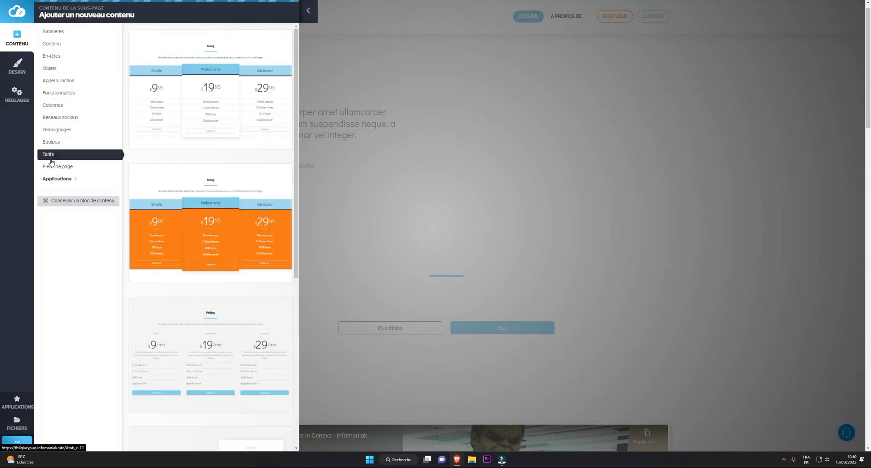
pyautogui.click(210, 128)
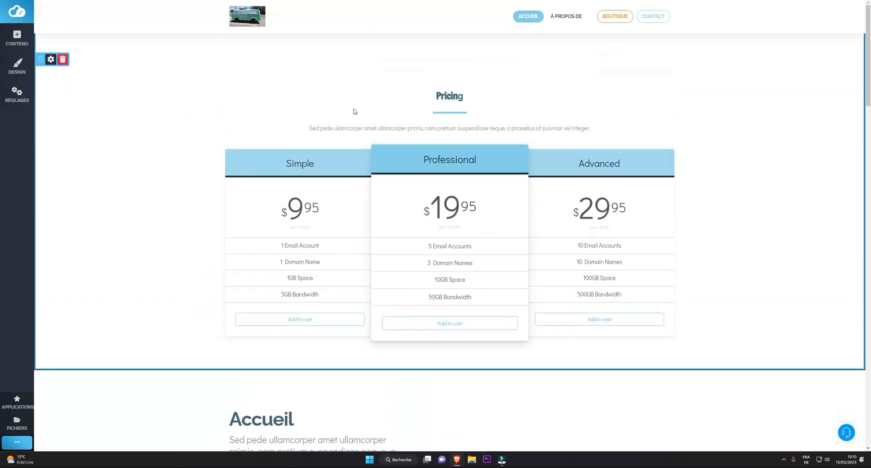
pyautogui.moveTo(39, 60); pyautogui.dragTo(100, 199)
pyautogui.scroll(-7, 191, 230)
pyautogui.scroll(4, 181, 223)
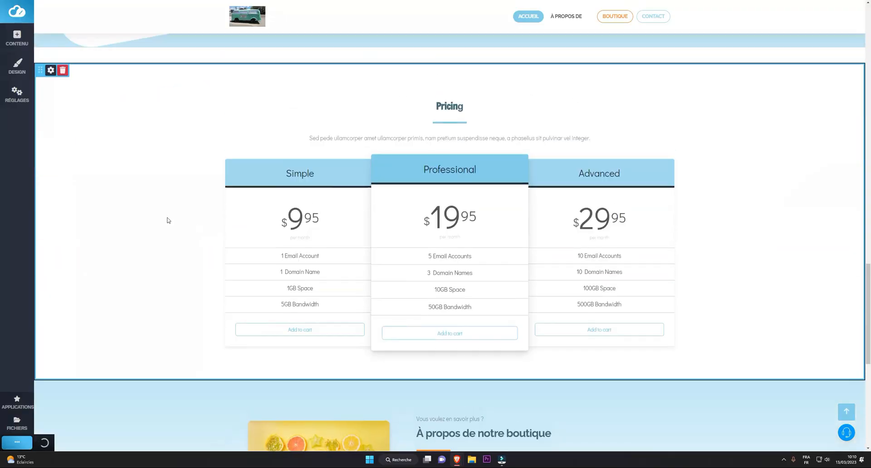
# Look at the Pricing block's settings and close them without changes.
pyautogui.click(51, 70)
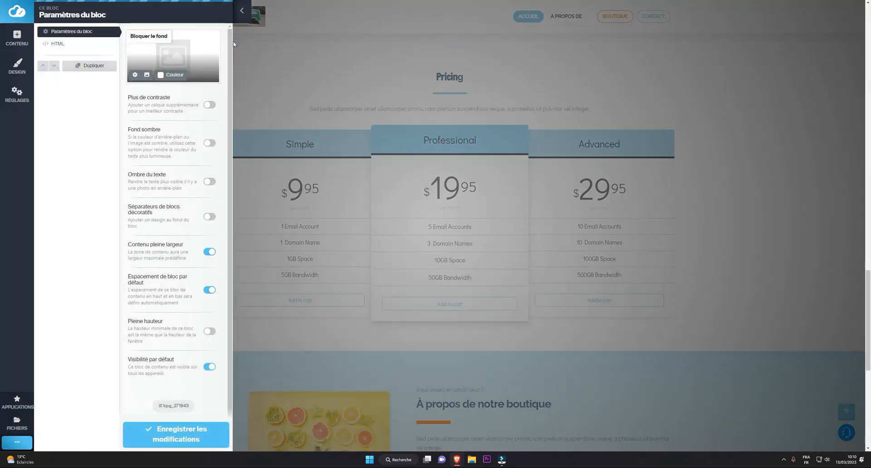
pyautogui.click(242, 10)
pyautogui.scroll(5, 240, 258)
pyautogui.scroll(15, 234, 260)
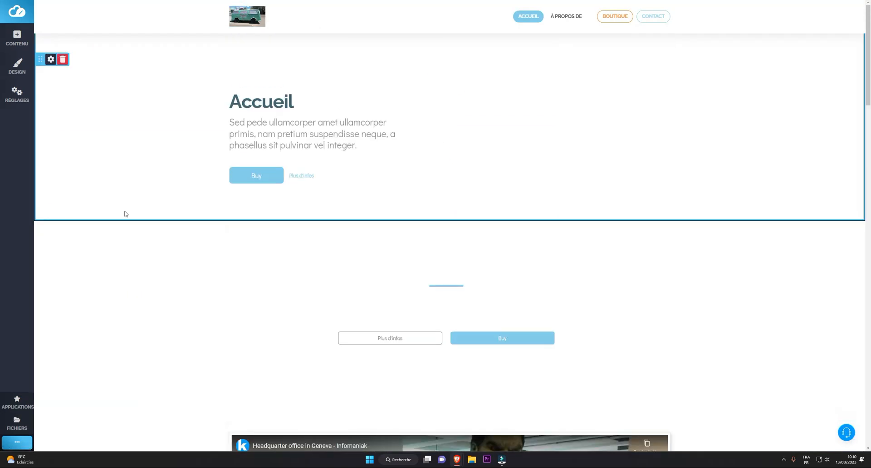
# In Créateur de formulaires, add a Télécharger un fichier field between Objet and Message in the contact form and save the form.
pyautogui.click(17, 401)
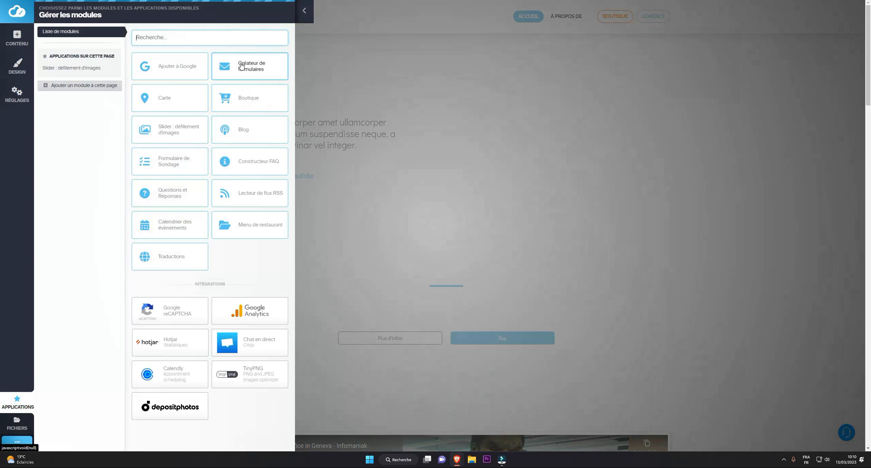
pyautogui.click(247, 67)
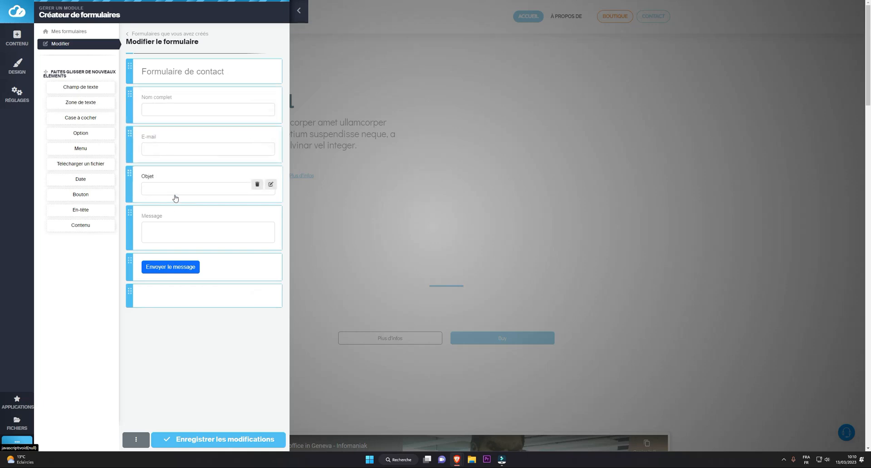
pyautogui.moveTo(85, 164); pyautogui.dragTo(195, 202)
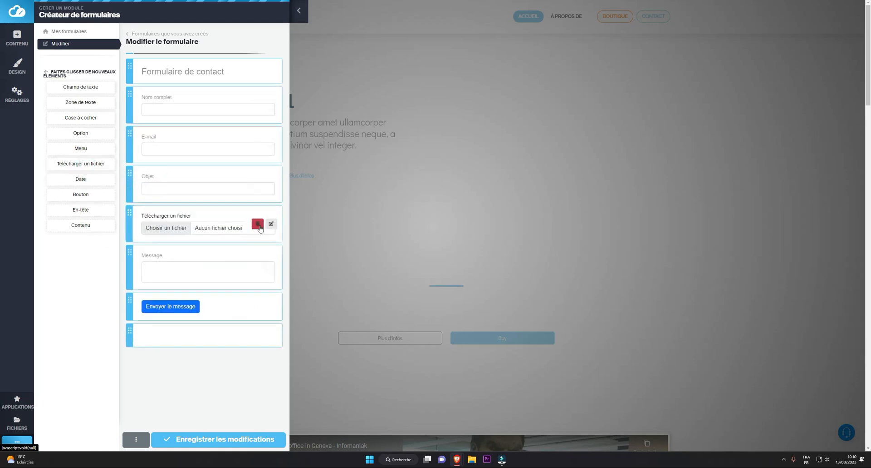
pyautogui.click(271, 224)
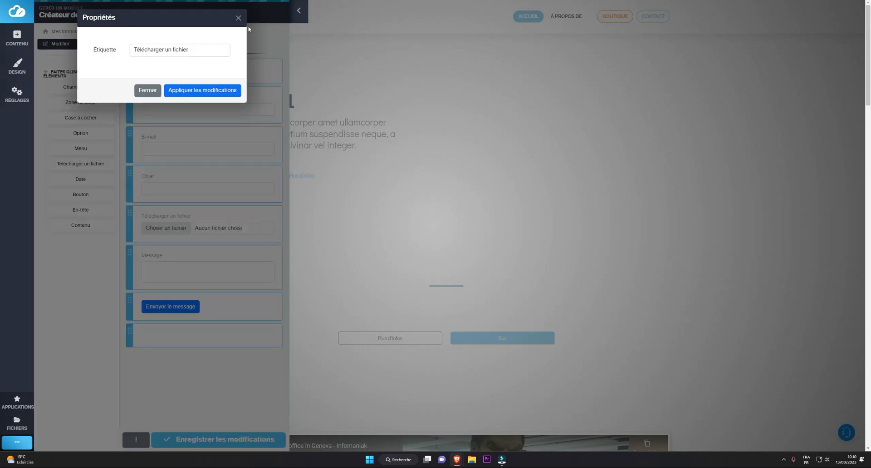
pyautogui.click(238, 18)
pyautogui.click(231, 441)
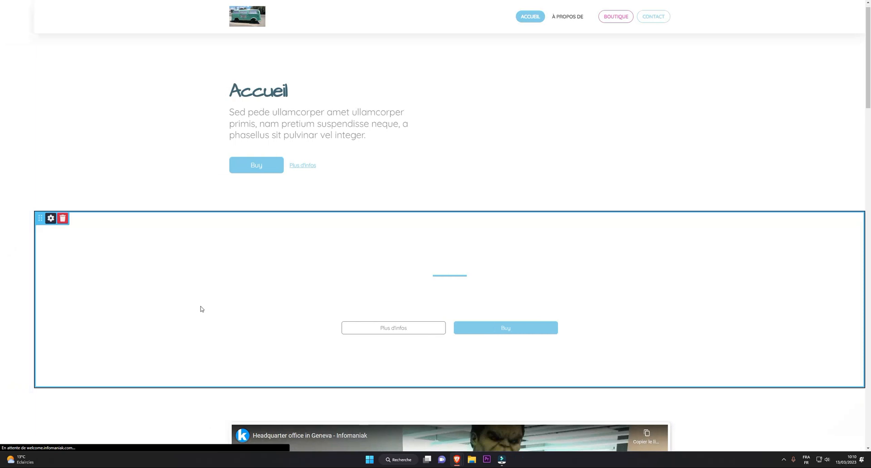
# Look over the home page down to the Pricing block and return to its beginning.
pyautogui.scroll(-15, 232, 341)
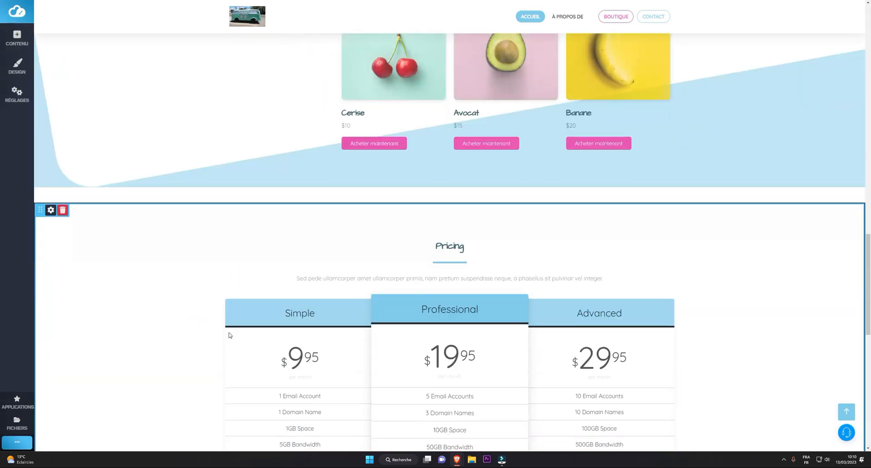
pyautogui.scroll(-8, 229, 335)
pyautogui.scroll(12, 228, 331)
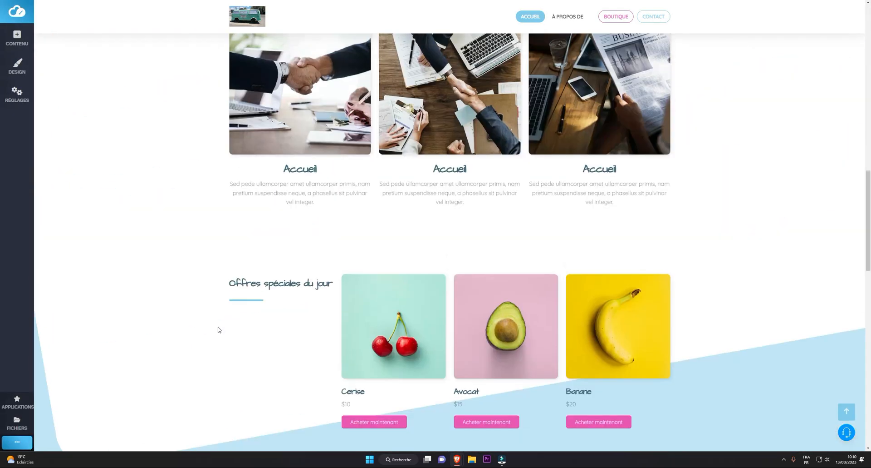
pyautogui.scroll(10, 218, 329)
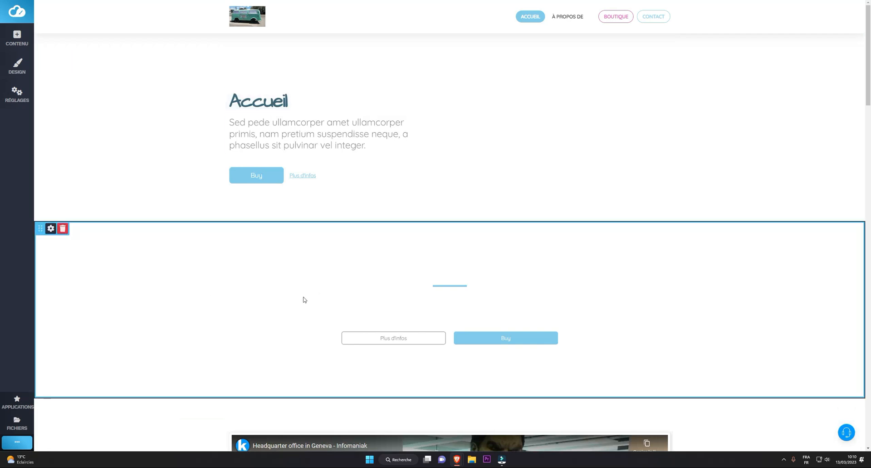